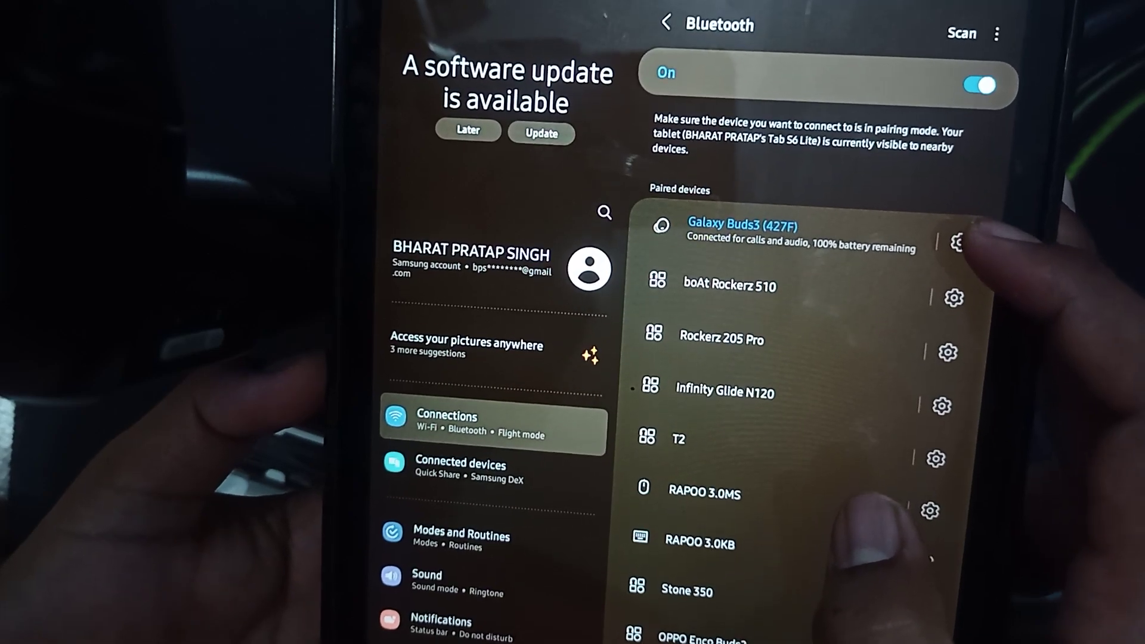
Open the settings for the paired Galaxy Buds3 (427F) earbuds.
left_click(957, 248)
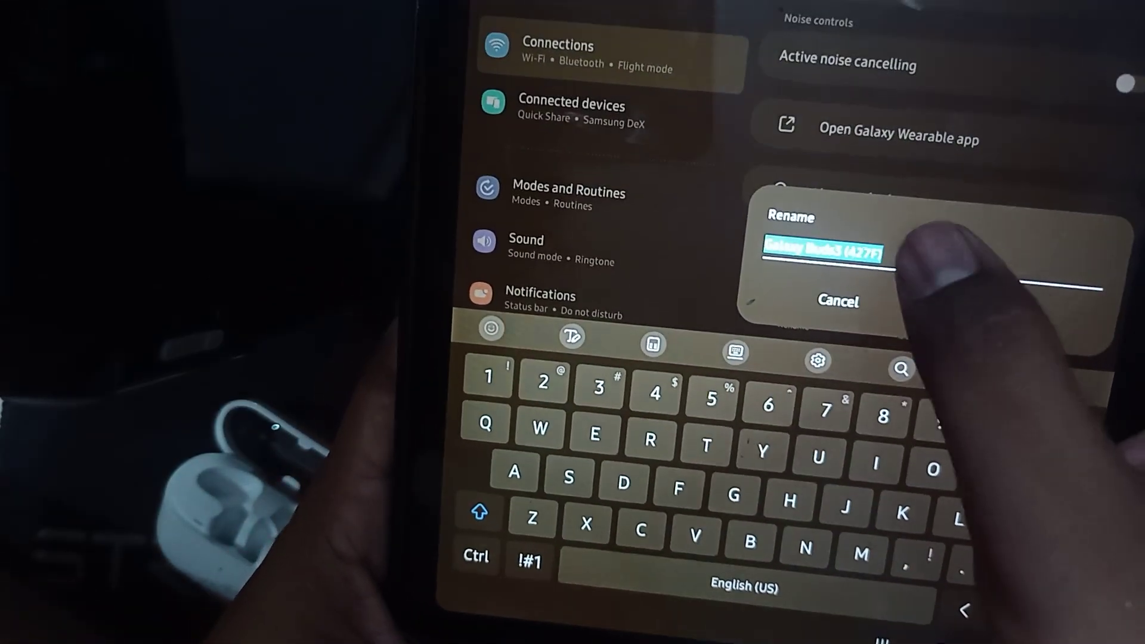
Trim ' (427F)' from the earbuds name, leaving 'Galaxy Buds3', and confirm the rename.
left_click(930, 225)
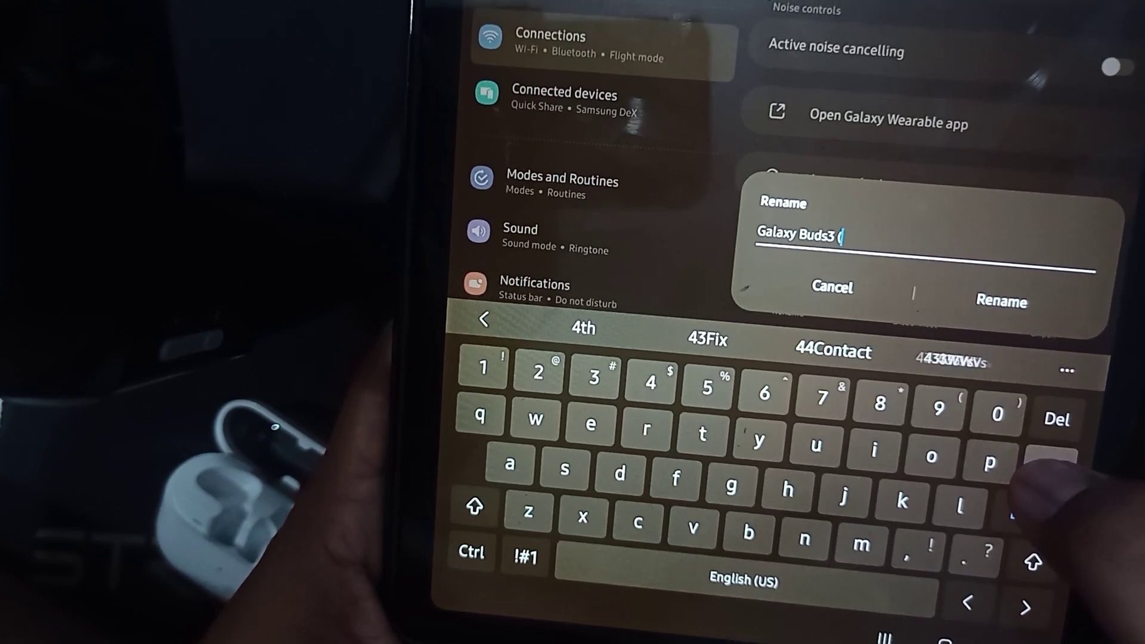
key("BackSpace")
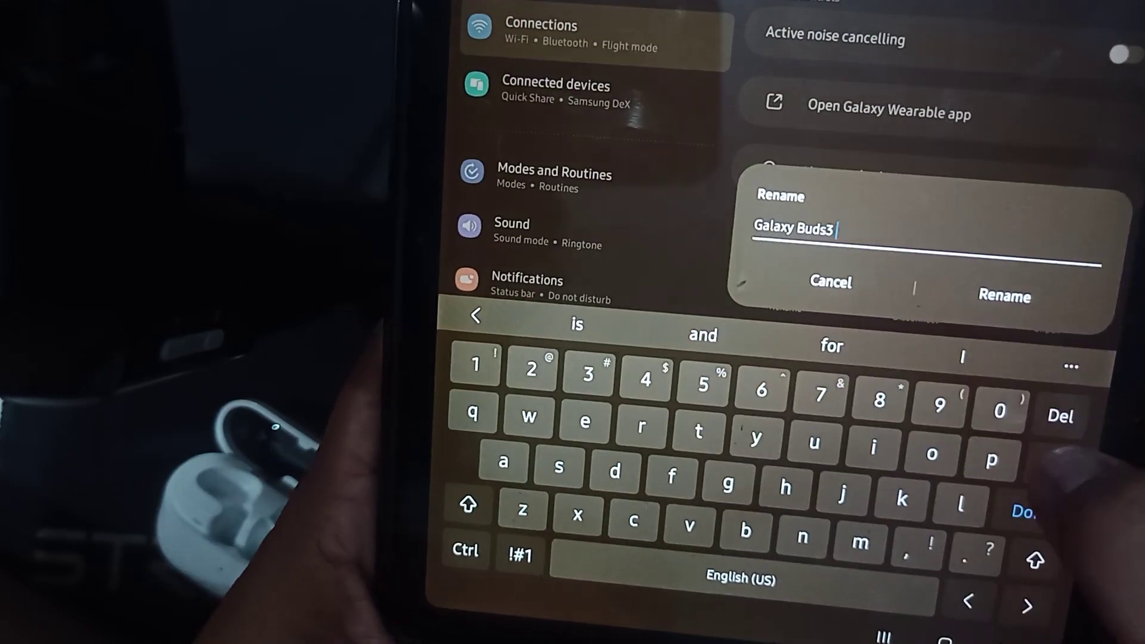
left_click(988, 307)
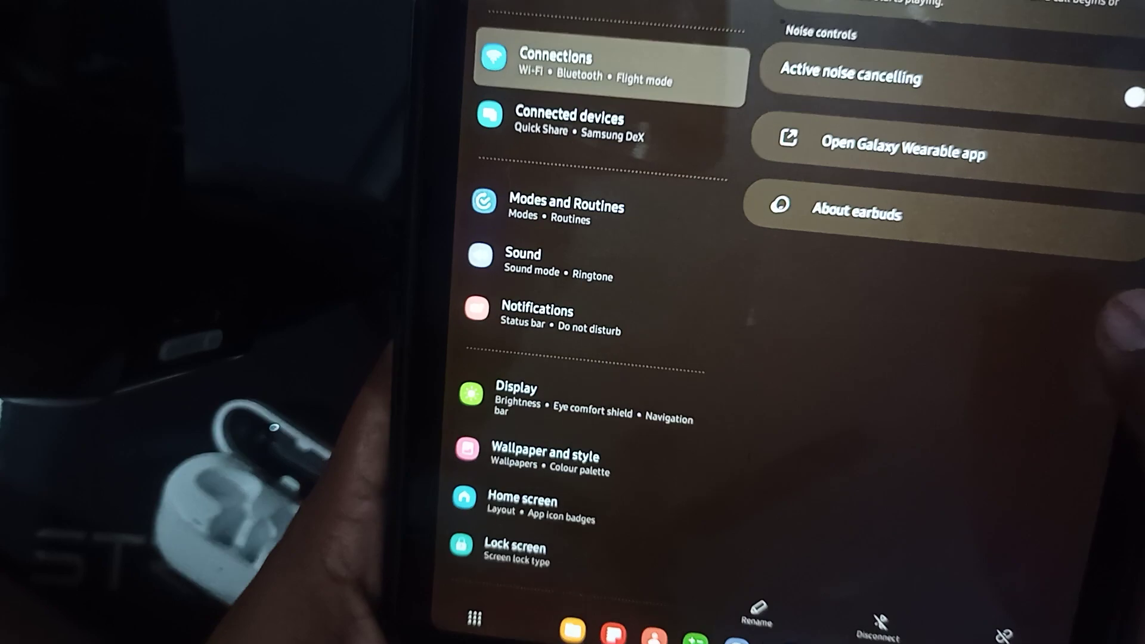